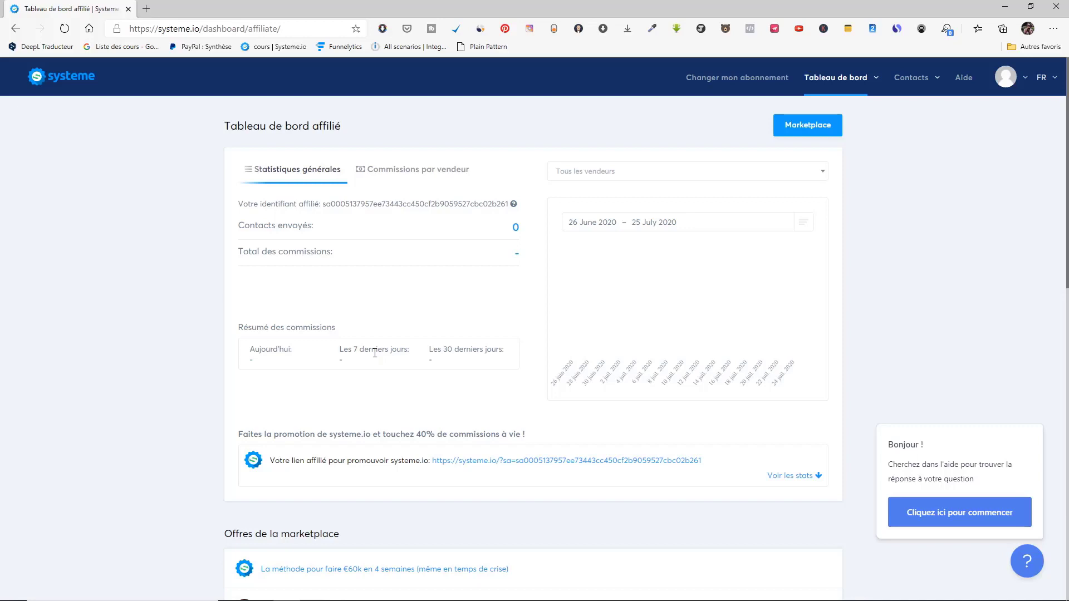
Step: Highlight the systeme.io 40% lifetime commission line on the affiliate dashboard and look through the marketplace offers
{"action": "key", "text": "XF86AudioMute"}
{"action": "left_click_drag", "start_coordinate": [239, 434], "coordinate": [529, 431]}
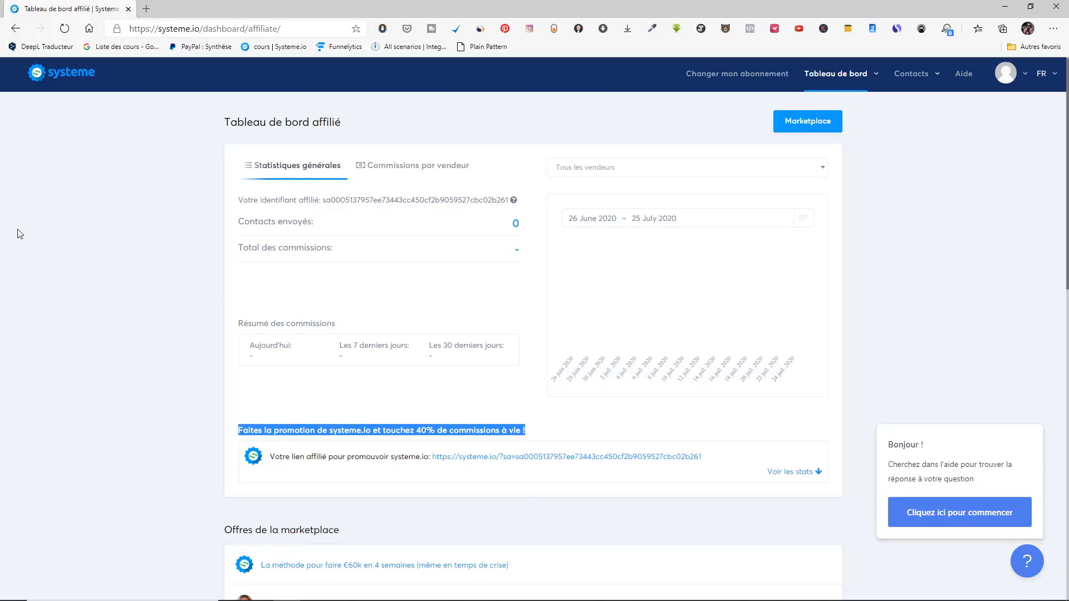
{"action": "scroll", "coordinate": [20, 234], "scroll_direction": "down", "scroll_amount": 3}
{"action": "scroll", "coordinate": [19, 234], "scroll_direction": "down", "scroll_amount": 3}
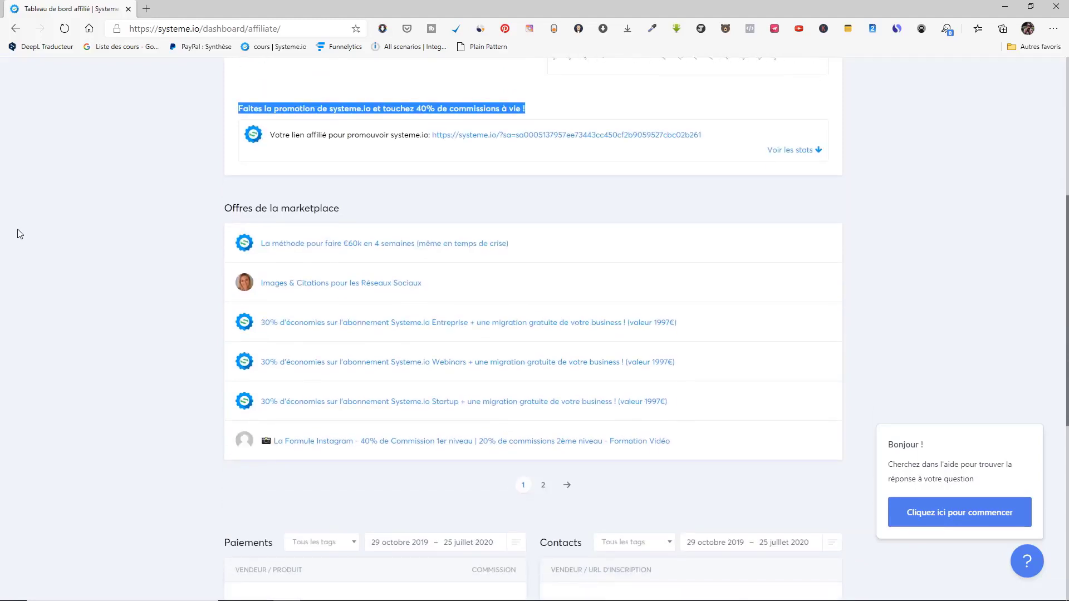
{"action": "scroll", "coordinate": [19, 234], "scroll_direction": "down", "scroll_amount": 3}
{"action": "scroll", "coordinate": [125, 245], "scroll_direction": "up", "scroll_amount": 3}
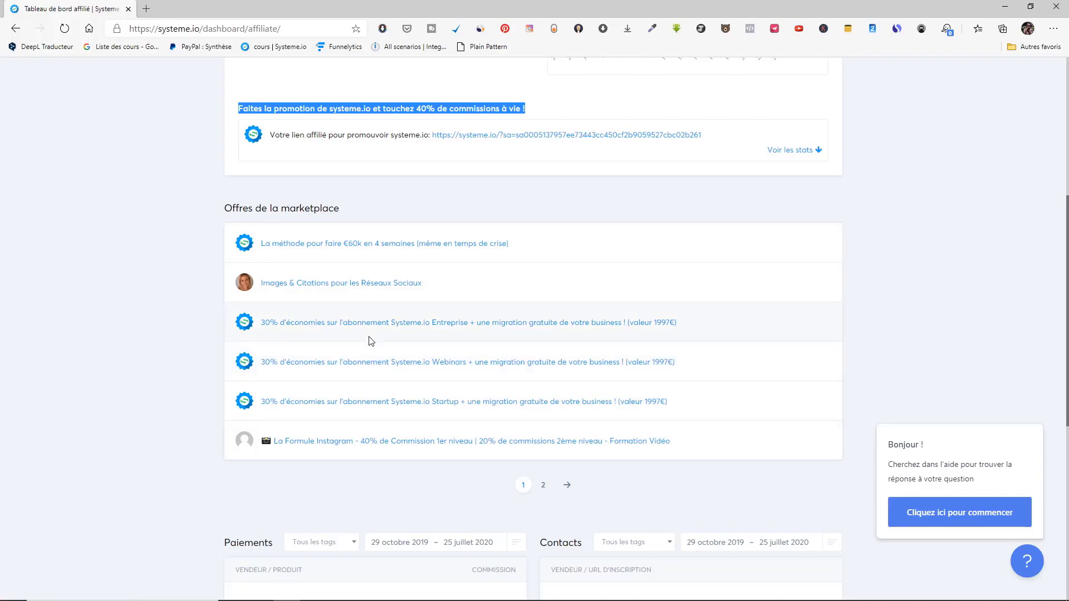
{"action": "scroll", "coordinate": [556, 228], "scroll_direction": "up", "scroll_amount": 5}
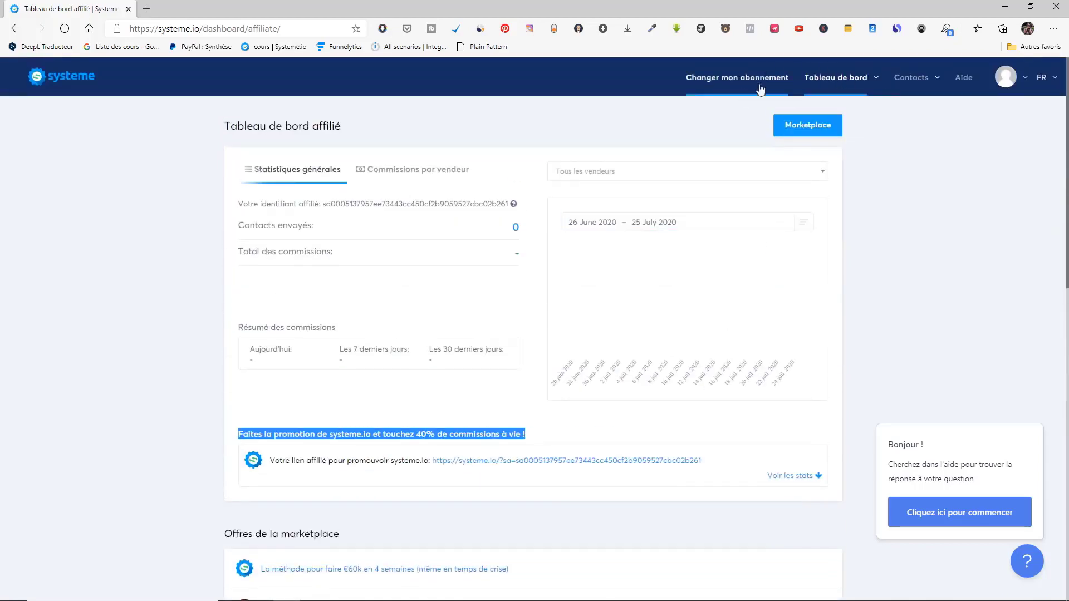
Step: Check the dashboard's navigation options and review the affiliate page's Paiements and Contacts sections
{"action": "mouse_move", "coordinate": [870, 96]}
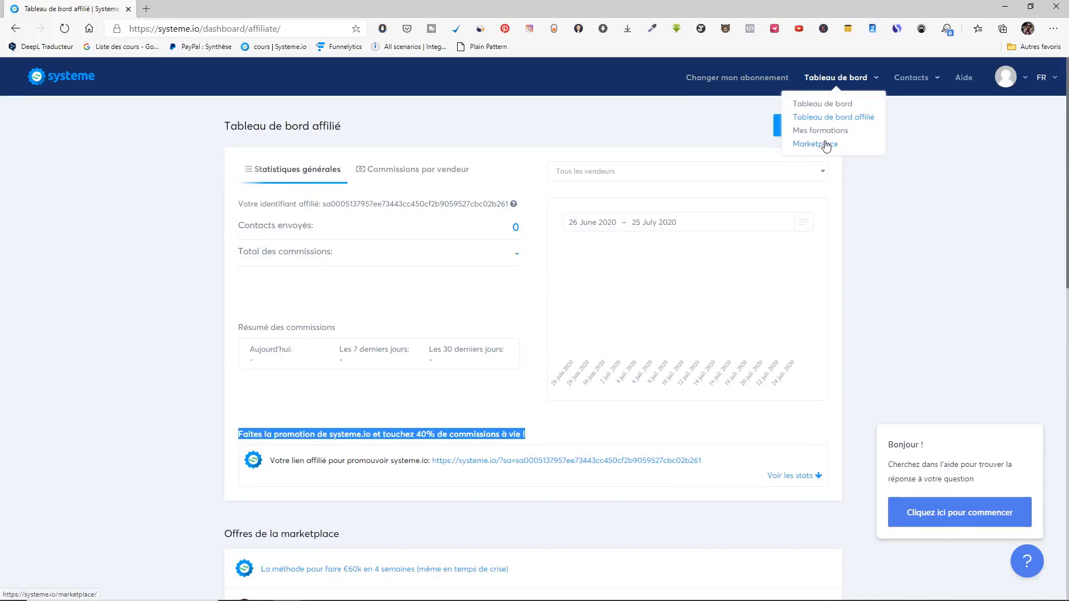
{"action": "left_click", "coordinate": [901, 221]}
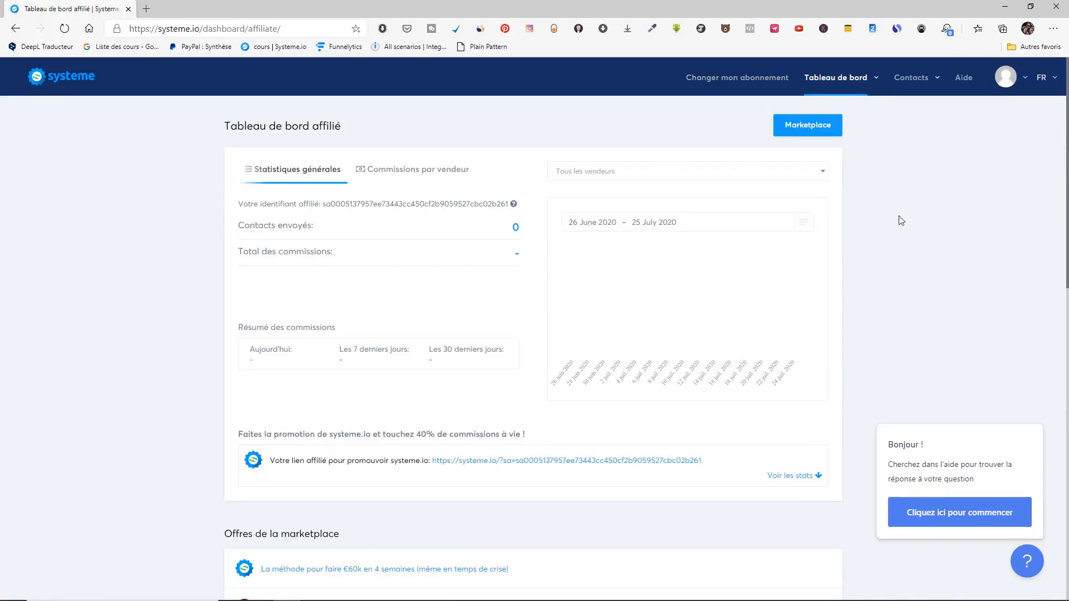
{"action": "scroll", "coordinate": [902, 221], "scroll_direction": "down", "scroll_amount": 10}
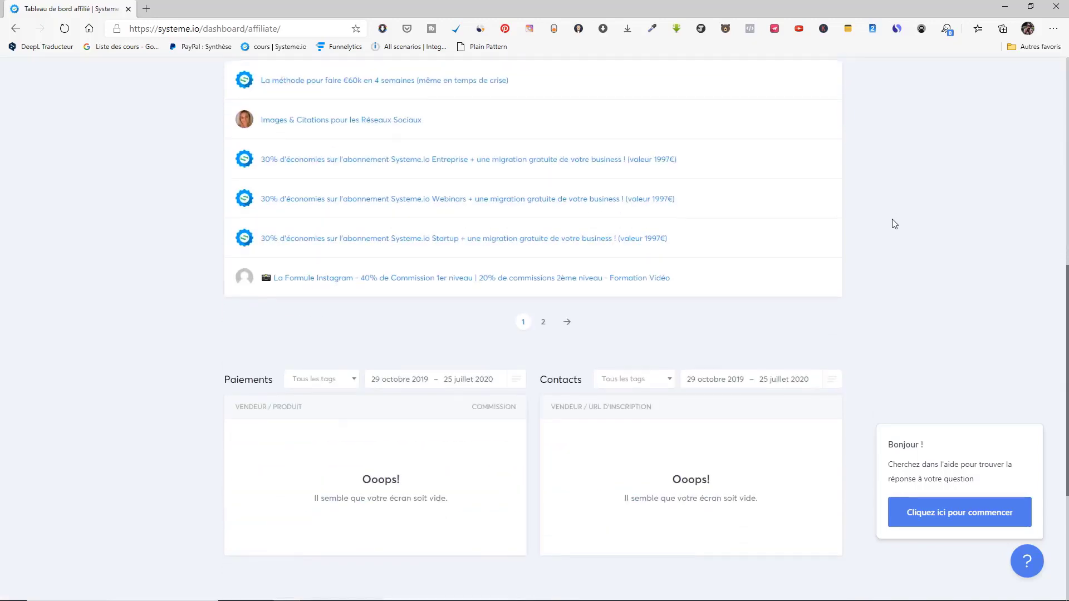
{"action": "scroll", "coordinate": [888, 232], "scroll_direction": "up", "scroll_amount": 10}
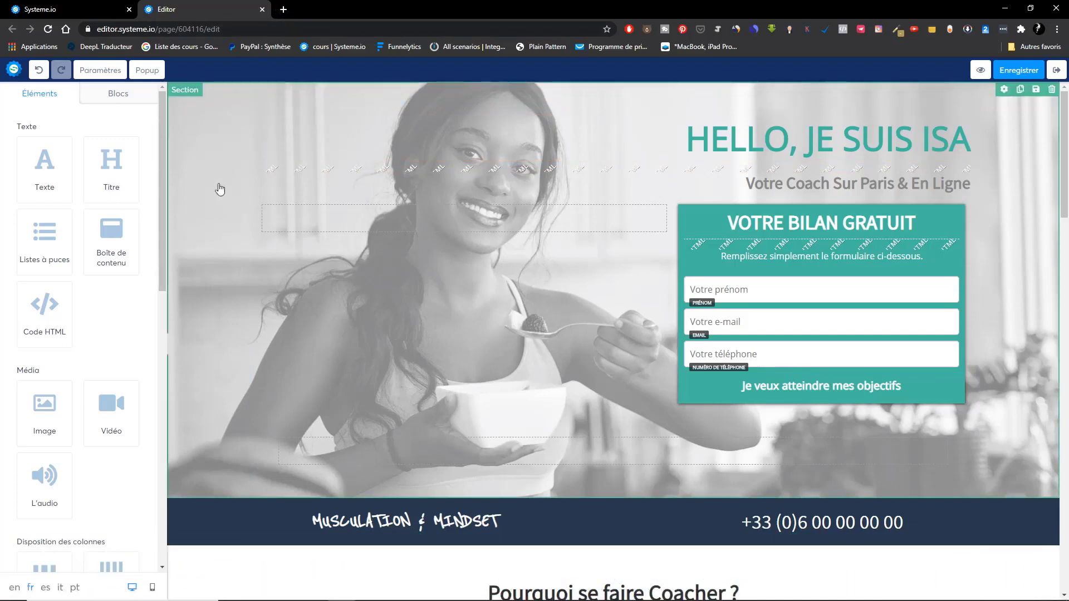
Step: Open the 5euros.com website in a new browser tab
{"action": "left_click", "coordinate": [284, 9]}
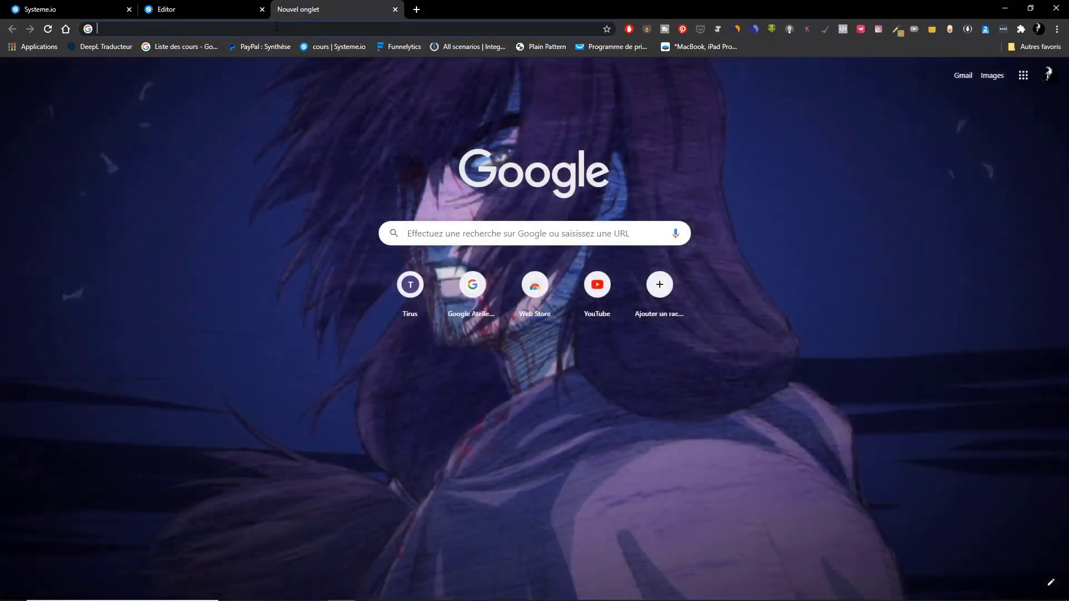
{"action": "type", "text": "5euros.com"}
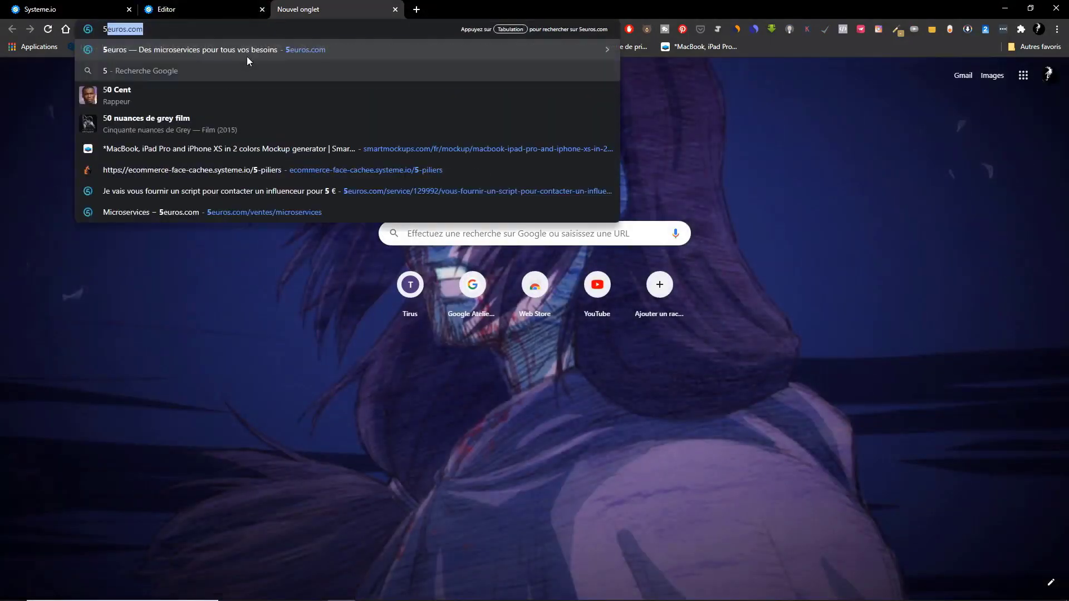
{"action": "left_click", "coordinate": [249, 49]}
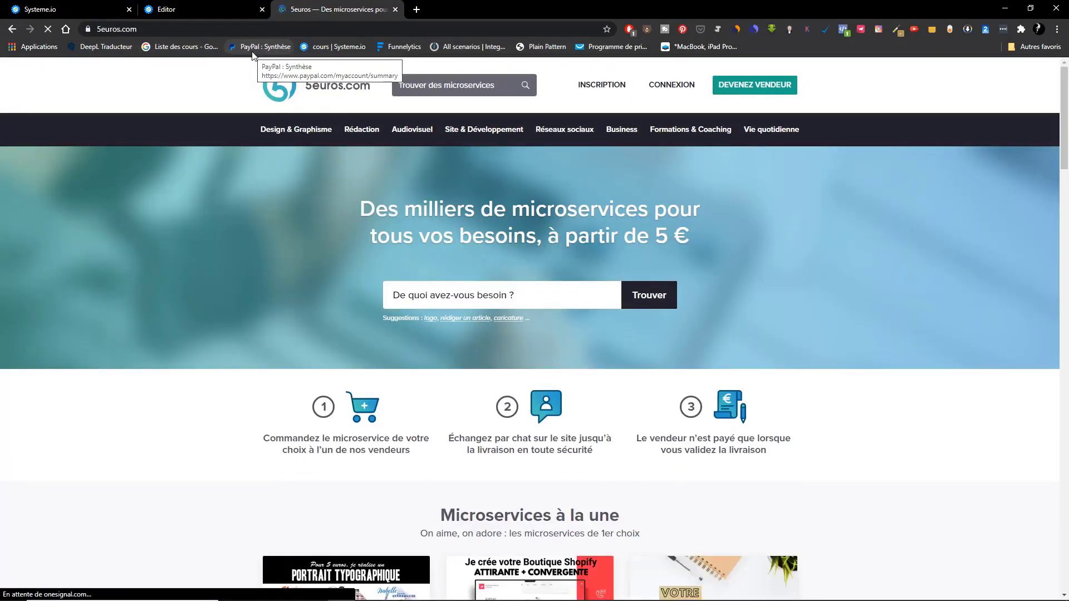
Step: Search 5euros.com for "tunnel de vente" and browse the microservices and sellers offered
{"action": "left_click", "coordinate": [444, 79]}
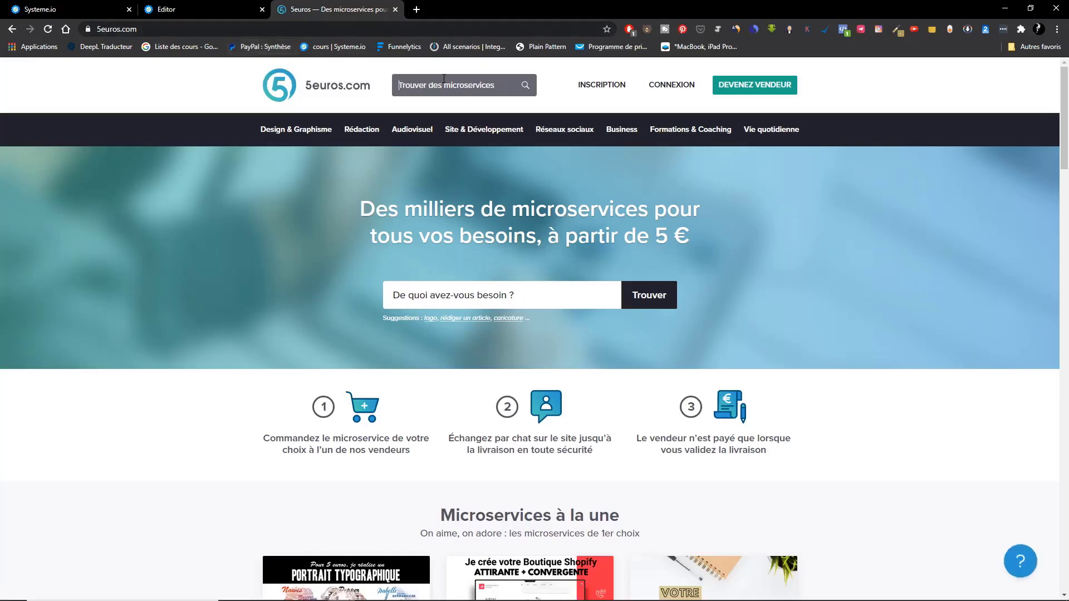
{"action": "type", "text": "tunnel de vente"}
{"action": "key", "text": "Return"}
{"action": "scroll", "coordinate": [486, 421], "scroll_direction": "down", "scroll_amount": 4}
{"action": "scroll", "coordinate": [487, 420], "scroll_direction": "down", "scroll_amount": 3}
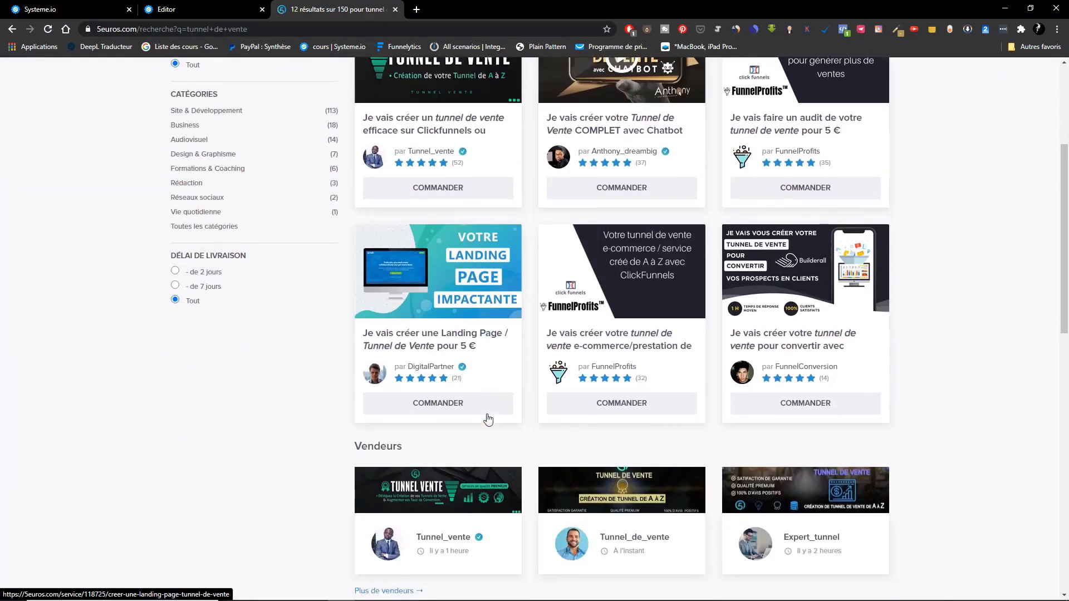
{"action": "scroll", "coordinate": [488, 415], "scroll_direction": "down", "scroll_amount": 4}
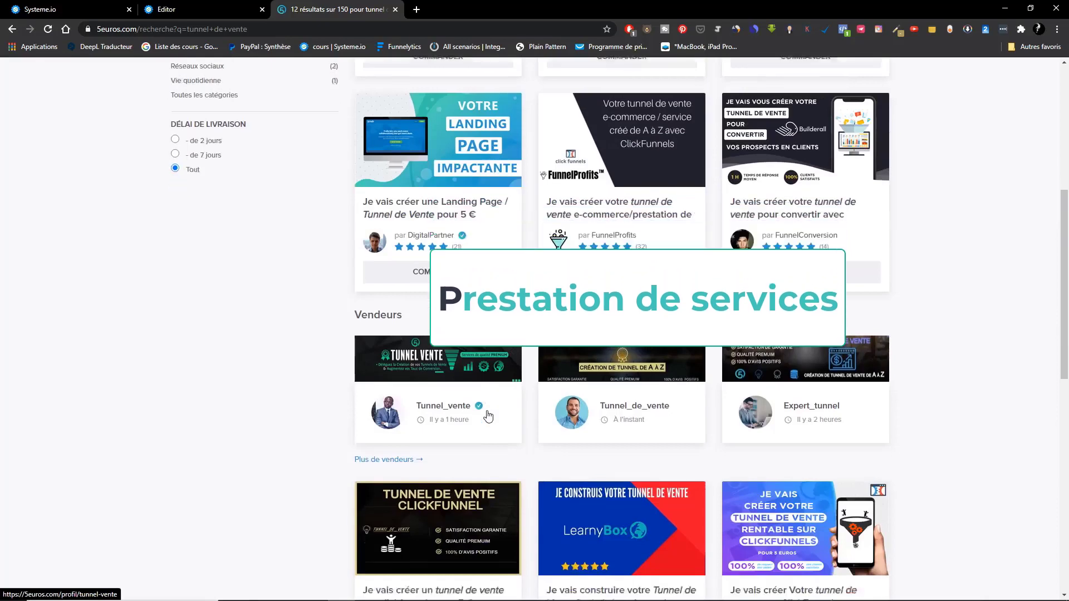
{"action": "scroll", "coordinate": [488, 415], "scroll_direction": "down", "scroll_amount": 3}
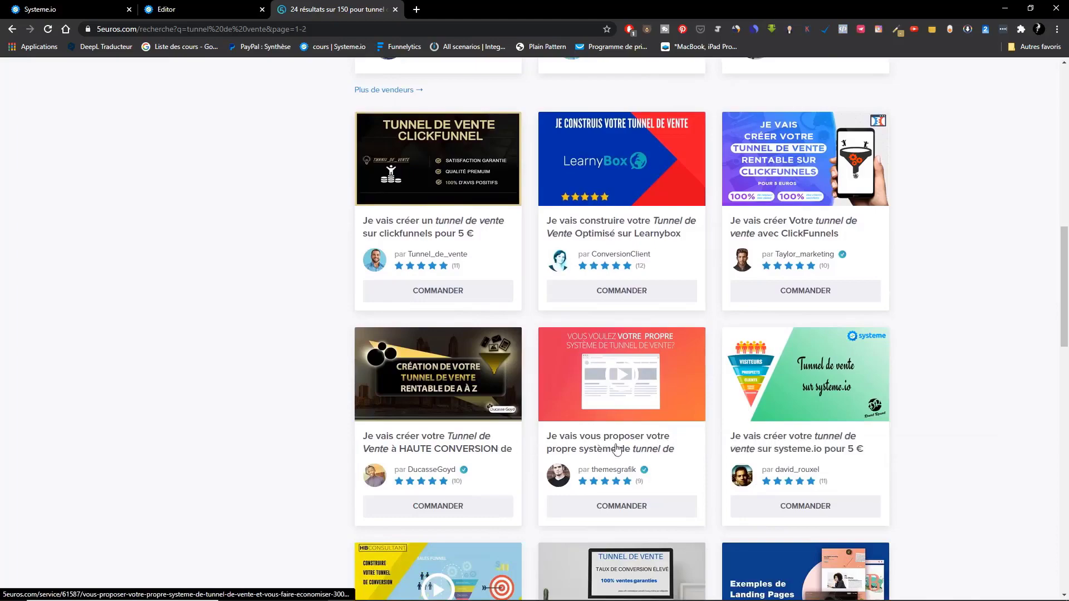
{"action": "scroll", "coordinate": [613, 451], "scroll_direction": "down", "scroll_amount": 3}
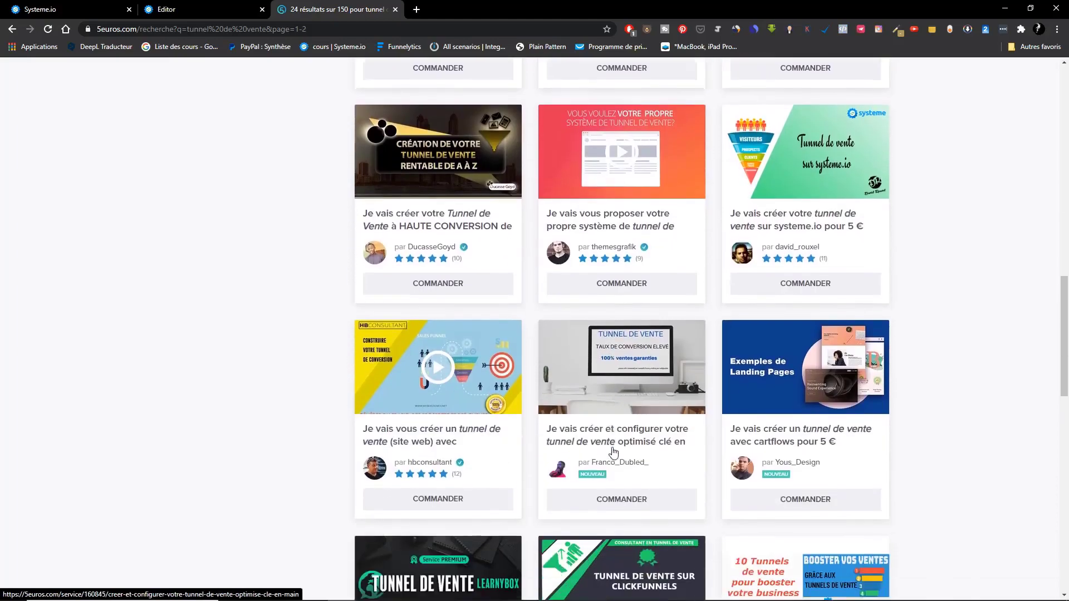
{"action": "scroll", "coordinate": [613, 446], "scroll_direction": "up", "scroll_amount": 20}
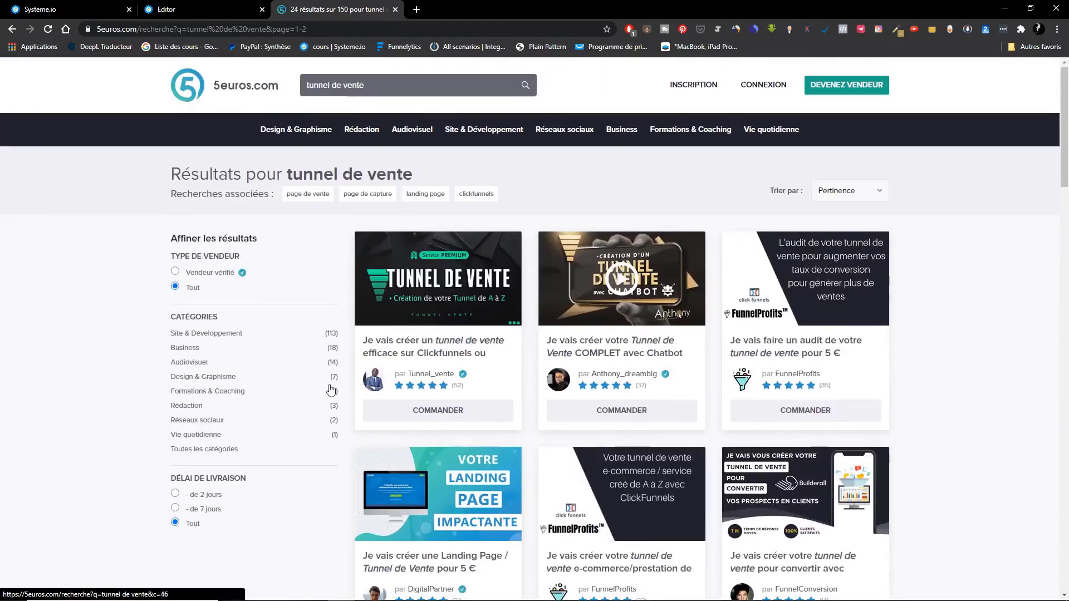
Step: Open the microservice for creating an effective sales funnel on Clickfunnels, Learnybox and Systeme.io, and choose its Basique package
{"action": "left_click", "coordinate": [389, 369]}
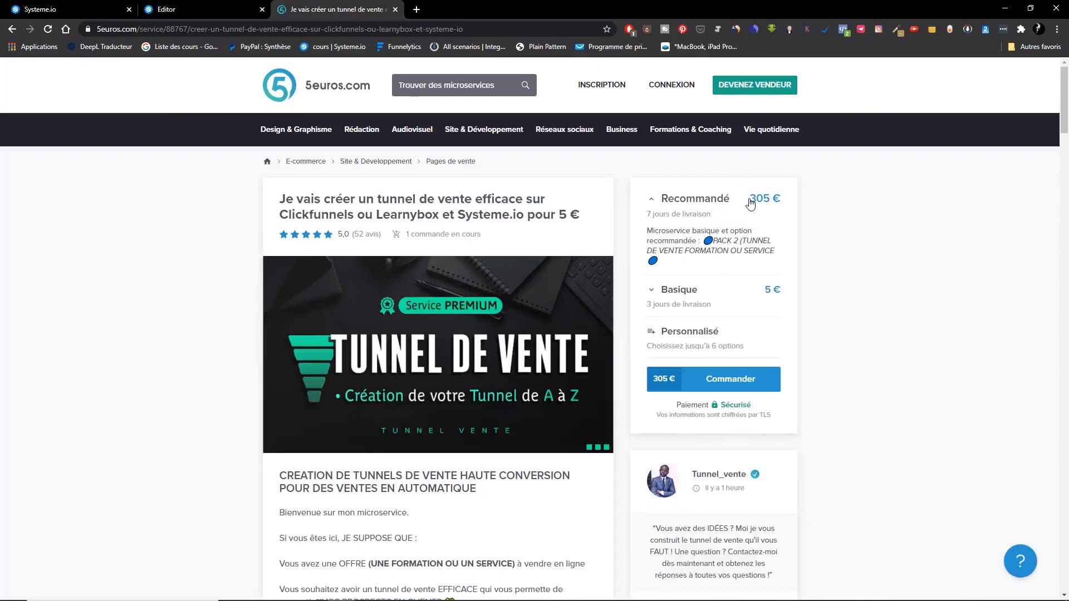
{"action": "right_click", "coordinate": [765, 291]}
{"action": "left_click", "coordinate": [797, 268]}
{"action": "left_click", "coordinate": [651, 295]}
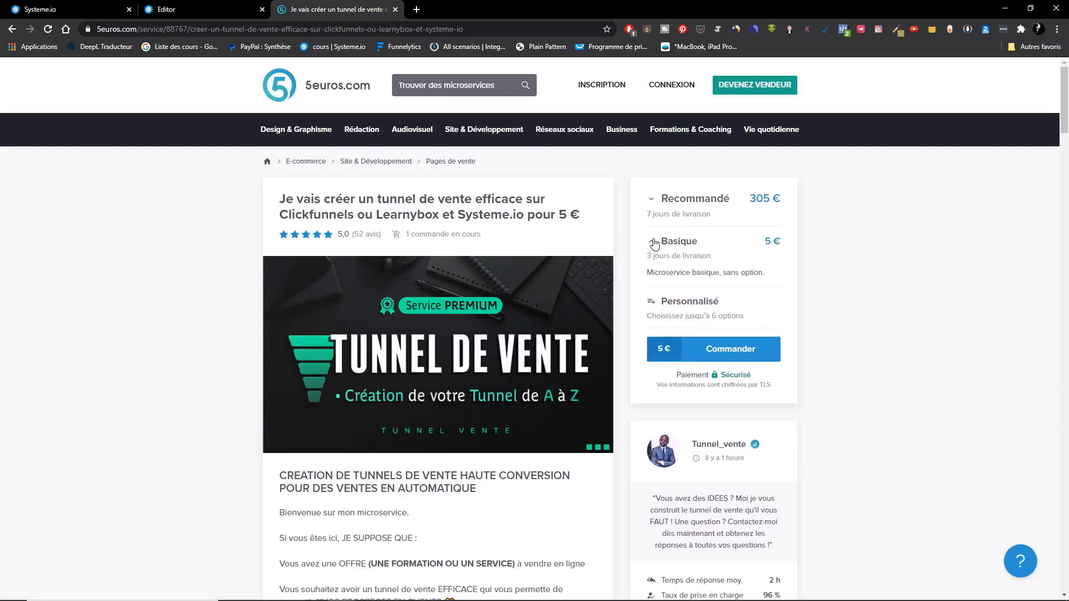
Step: Examine the sales funnel microservice's description, package prices and seller statistics
{"action": "scroll", "coordinate": [769, 328], "scroll_direction": "down", "scroll_amount": 4}
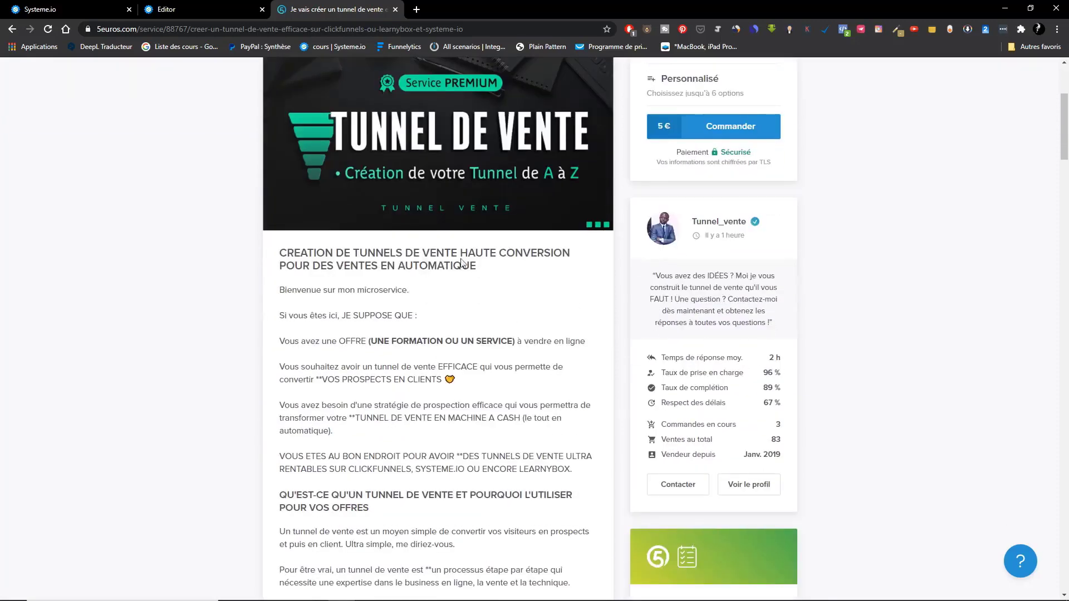
{"action": "scroll", "coordinate": [424, 234], "scroll_direction": "up", "scroll_amount": 2}
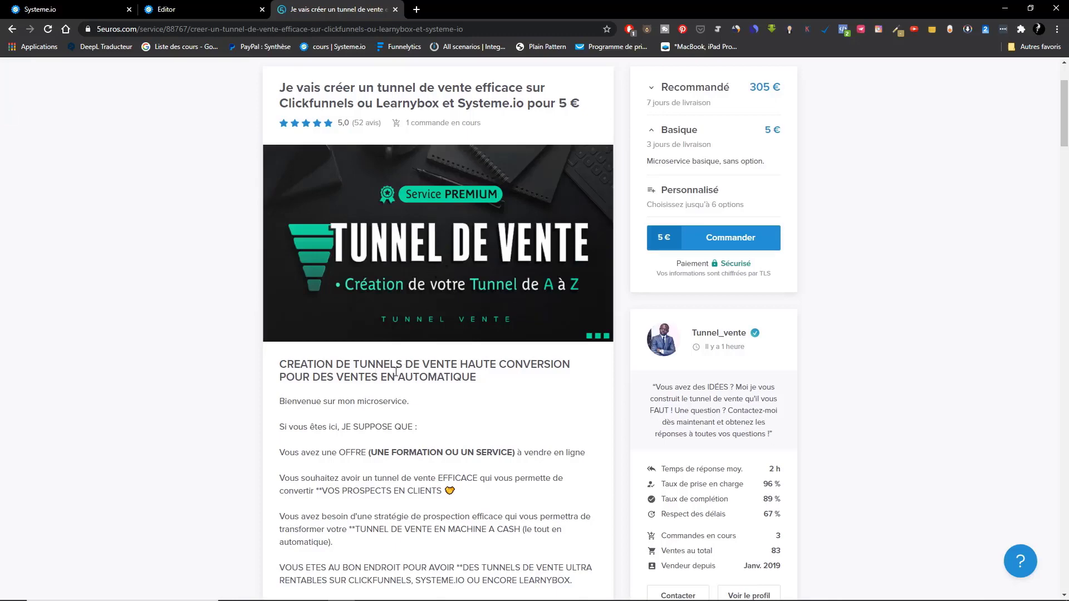
{"action": "scroll", "coordinate": [462, 458], "scroll_direction": "up", "scroll_amount": 1}
{"action": "scroll", "coordinate": [461, 458], "scroll_direction": "up", "scroll_amount": 1}
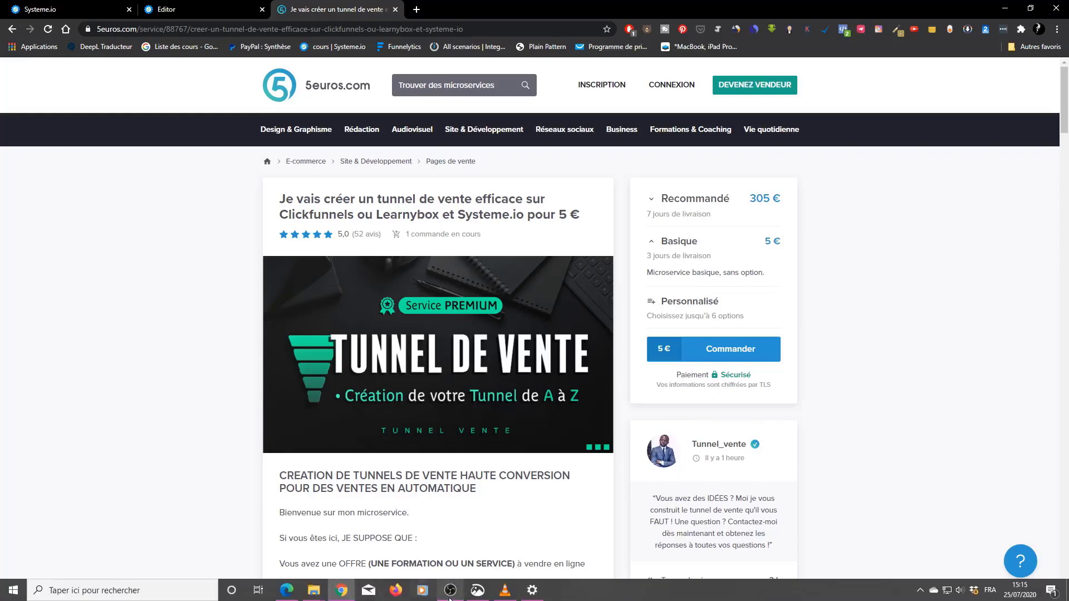
{"action": "left_click", "coordinate": [450, 598]}
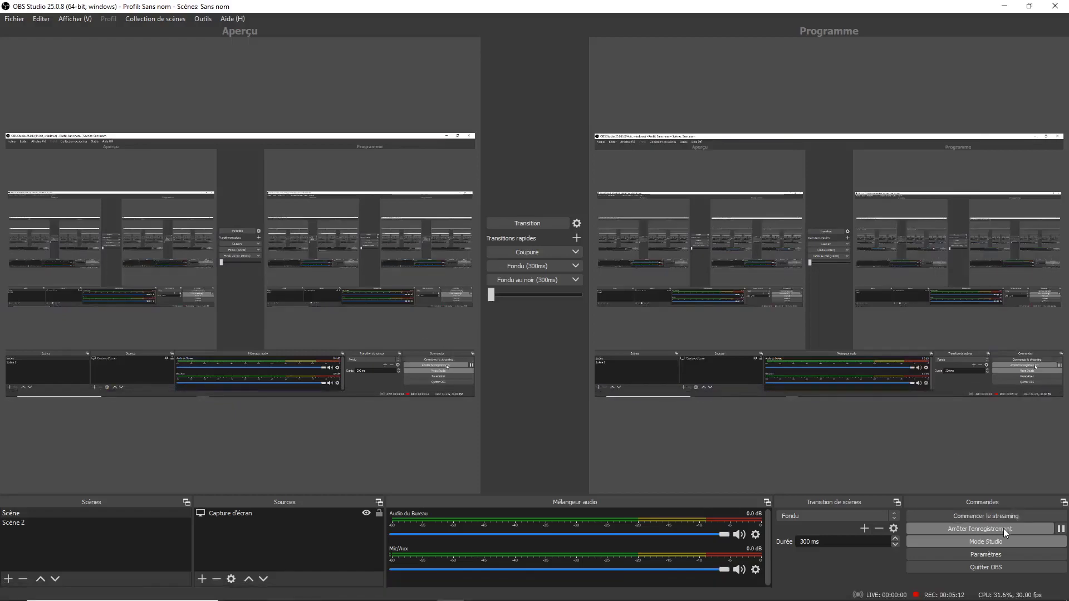